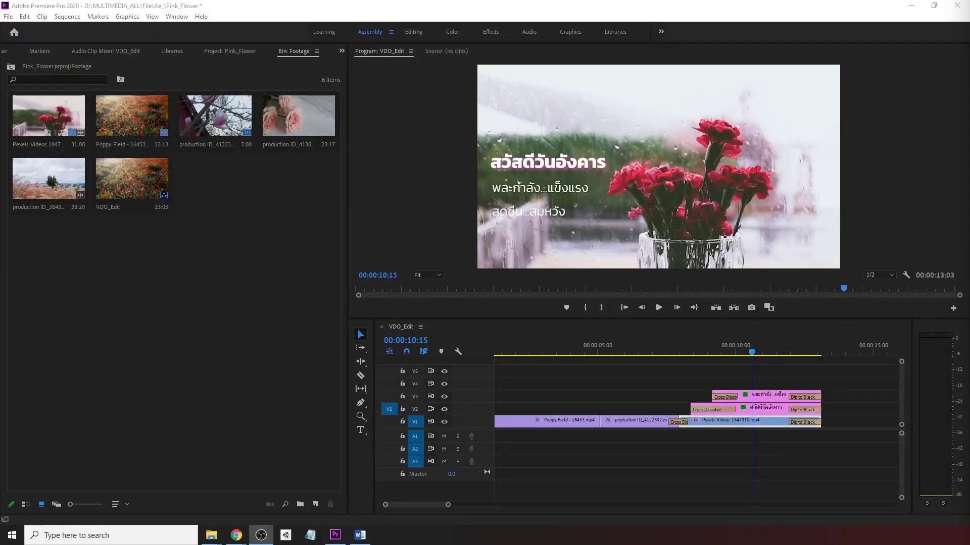
Switch to the Editing workspace and expand the Motion settings of the carnation clip
left_click(432, 228)
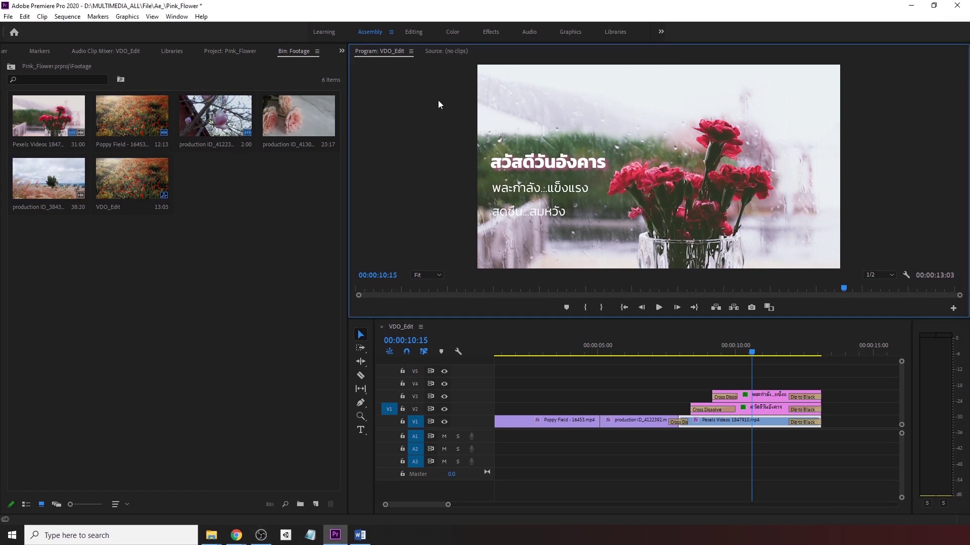
left_click(411, 32)
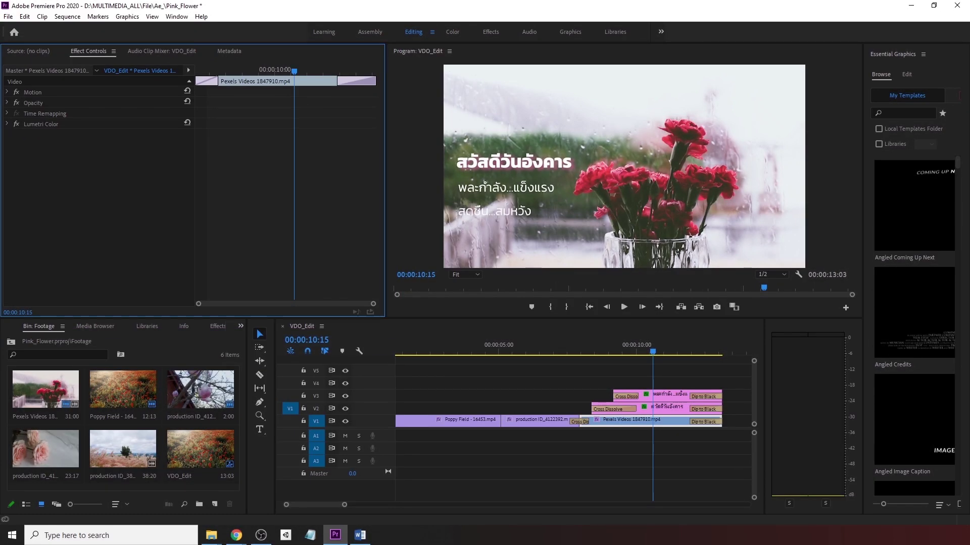
left_click(7, 92)
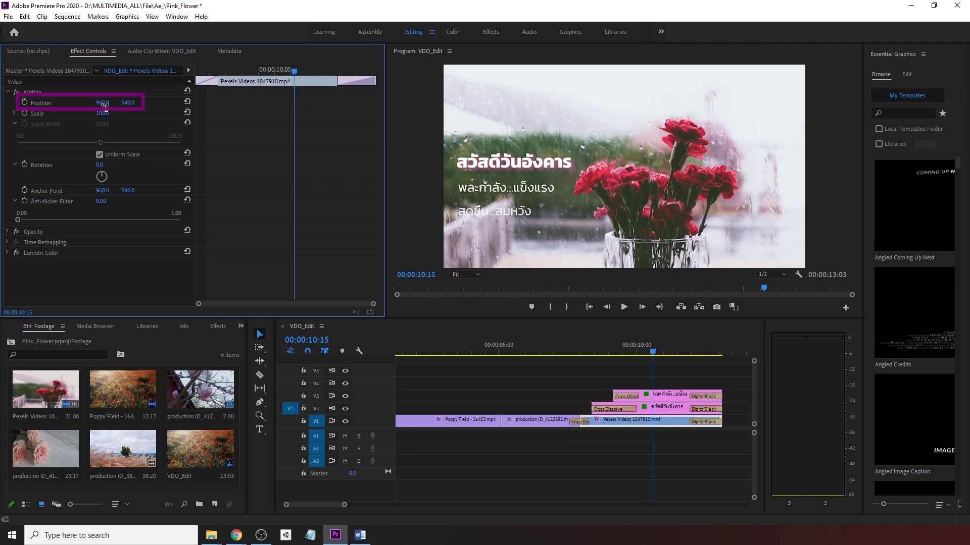
Try shifting the clip's position to 1389 horizontally and to -80 vertically, undoing each move
left_click_drag(103, 104, 320, 104)
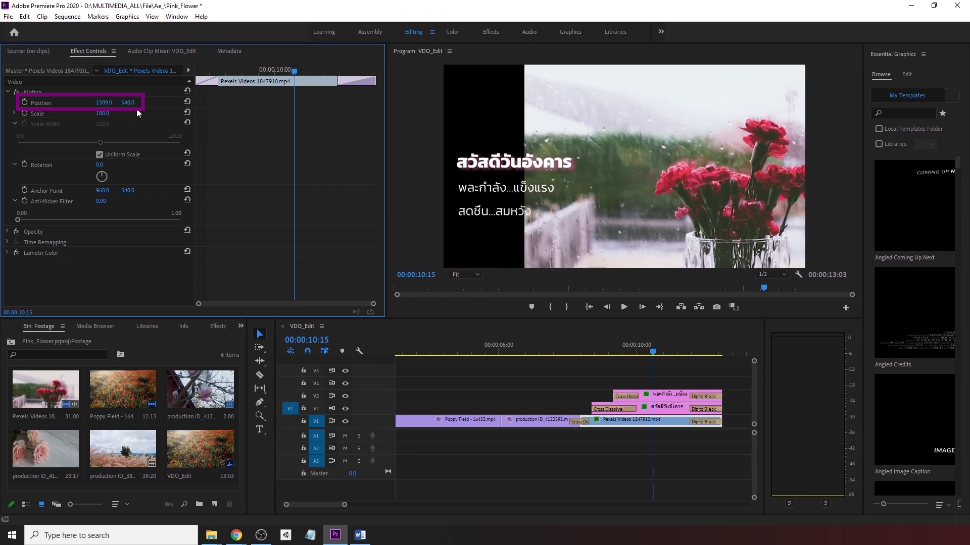
key("ctrl+z")
left_click_drag(131, 104, 177, 126)
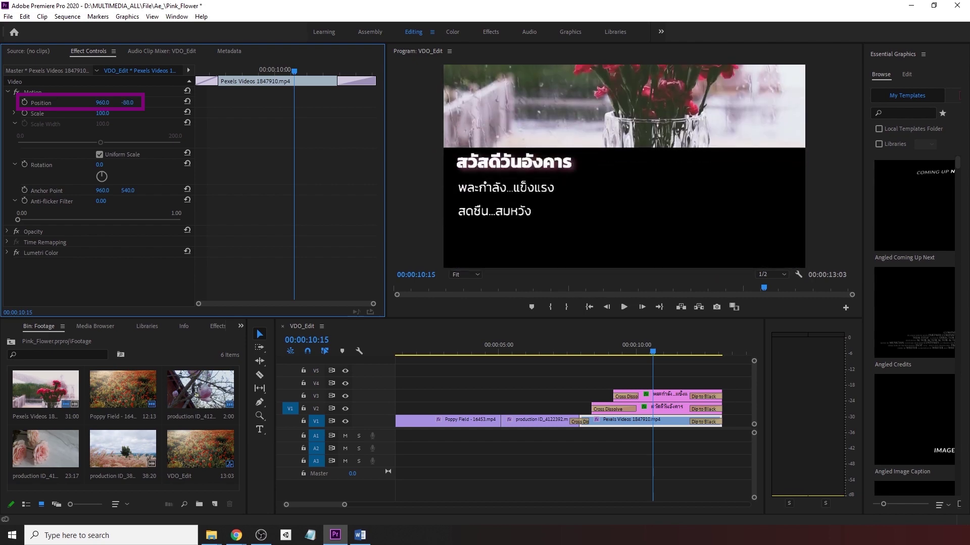
key("ctrl+z")
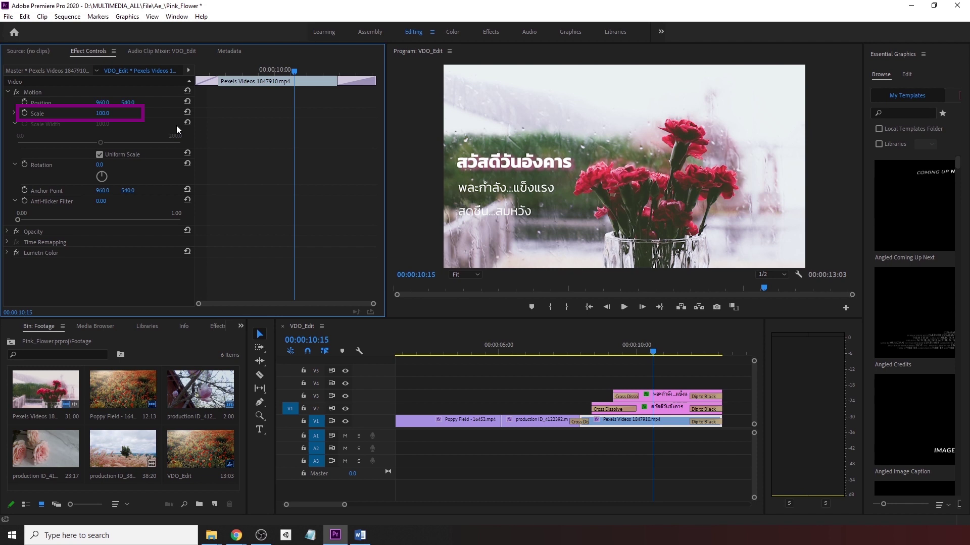
Try enlarging the clip's scale to 955 and reducing it to 54, and reset the scale to its default
left_click(102, 113)
type("110")
key("Return")
mouse_move(104, 113)
left_mouse_down()
mouse_move(60, 113)
mouse_move(112, 113)
left_mouse_up()
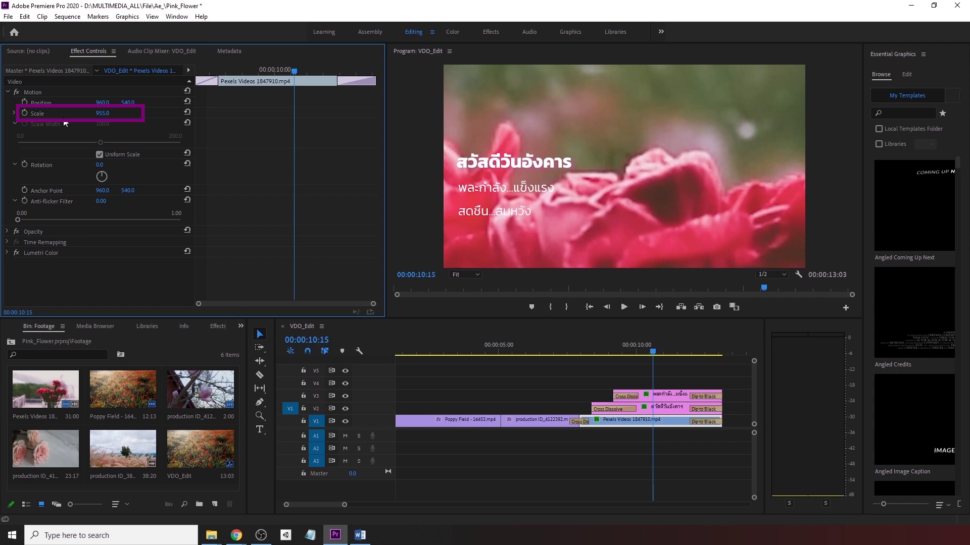
left_click(102, 113)
type("54")
key("Return")
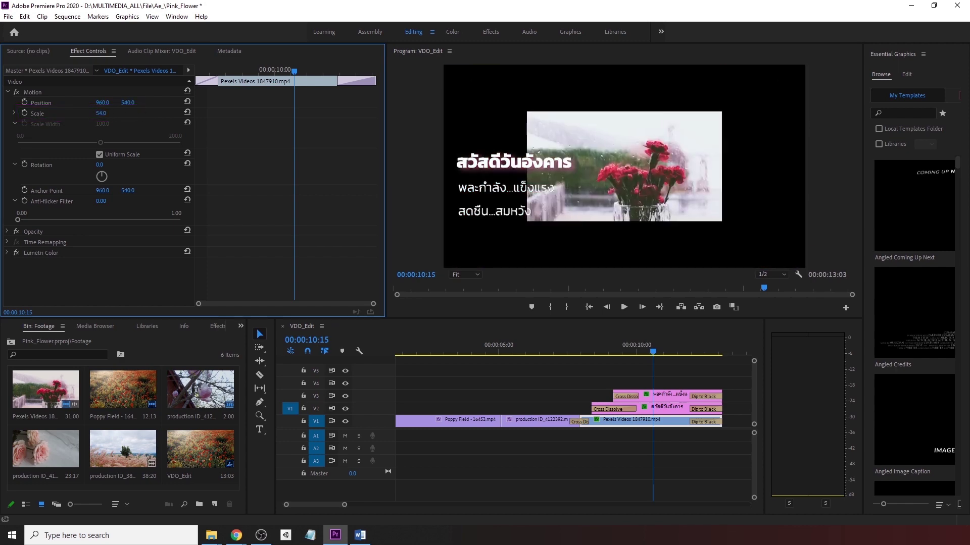
left_click(187, 112)
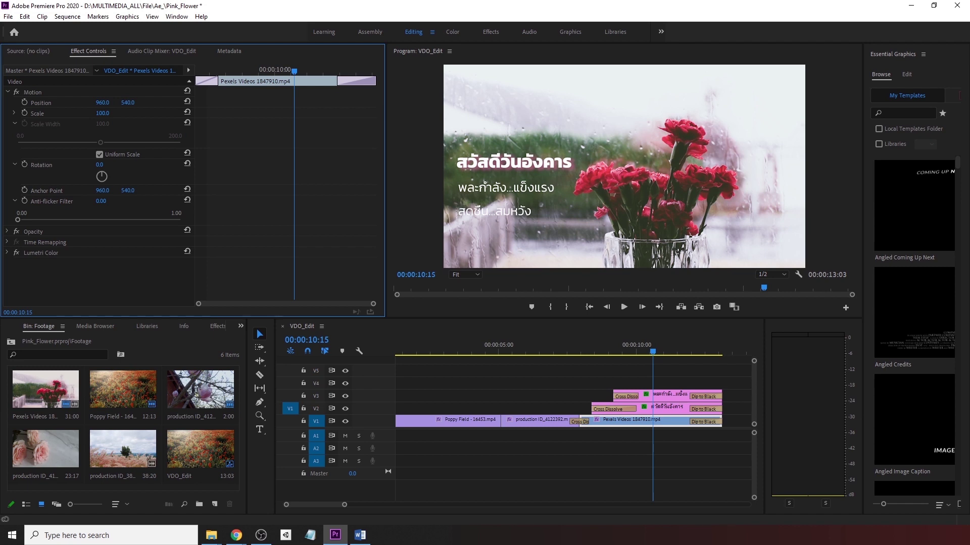
Try a uniform scale of 110 on the carnation clip
left_click(102, 113)
type("110")
key("Return")
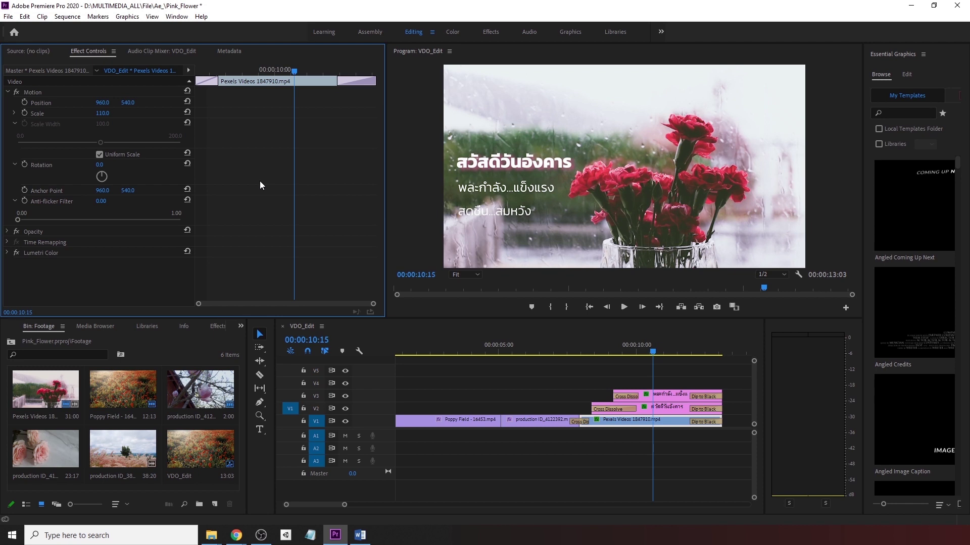
Start animating the carnation clip's scale with a keyframe of 100 at 00:00:08:07
key("shift+3")
key("Right")
key("Right")
key("Right")
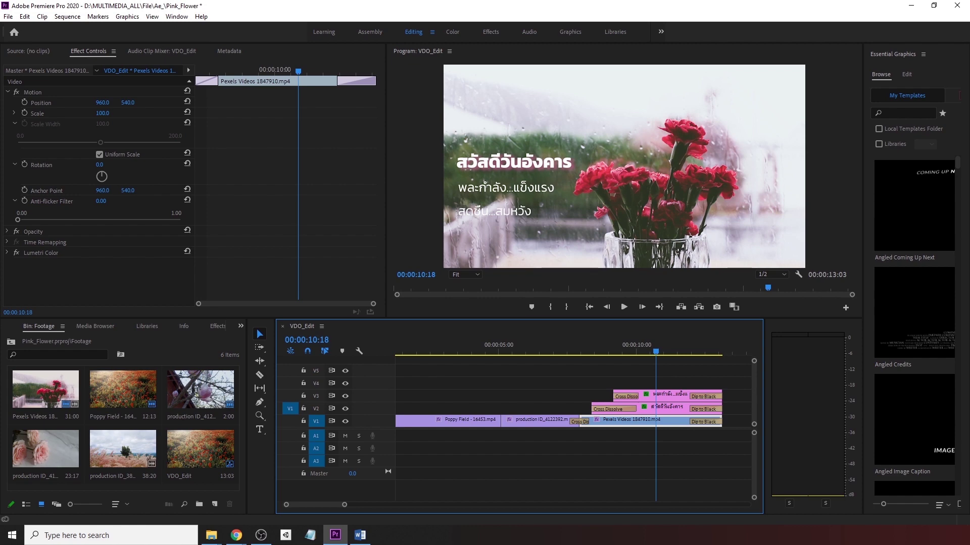
left_click_drag(298, 72, 218, 72)
left_click(24, 113)
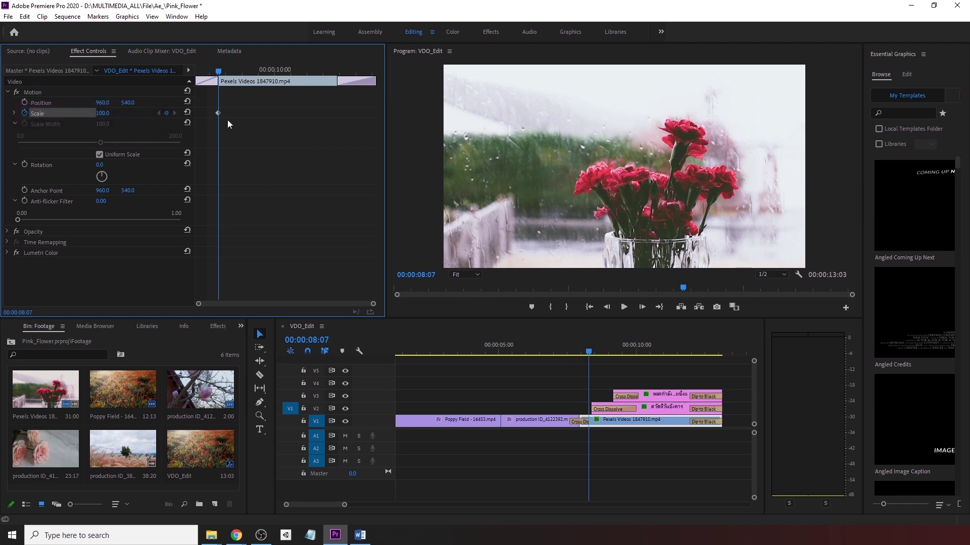
Add a second Scale keyframe at 00:00:10:11 and set its value to 105
left_click_drag(216, 75, 288, 72)
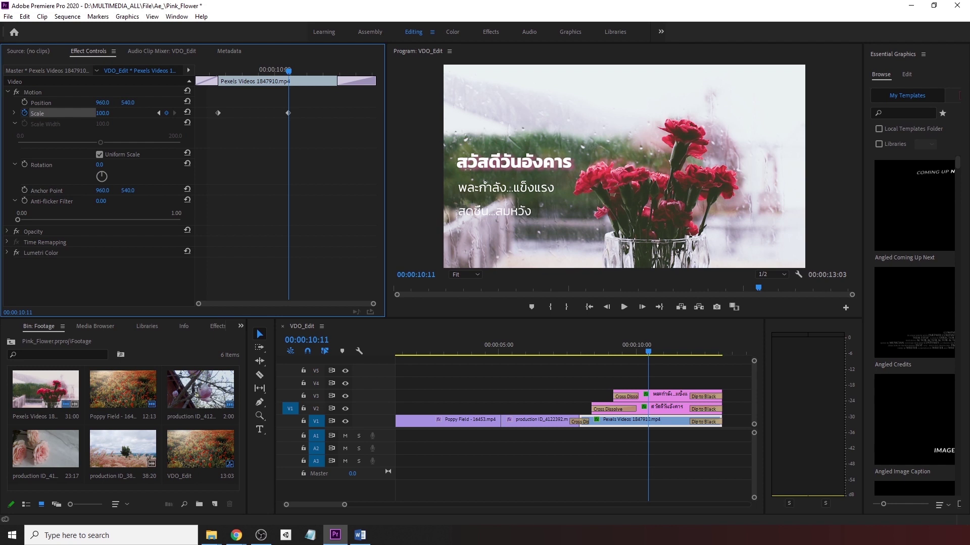
key("Up")
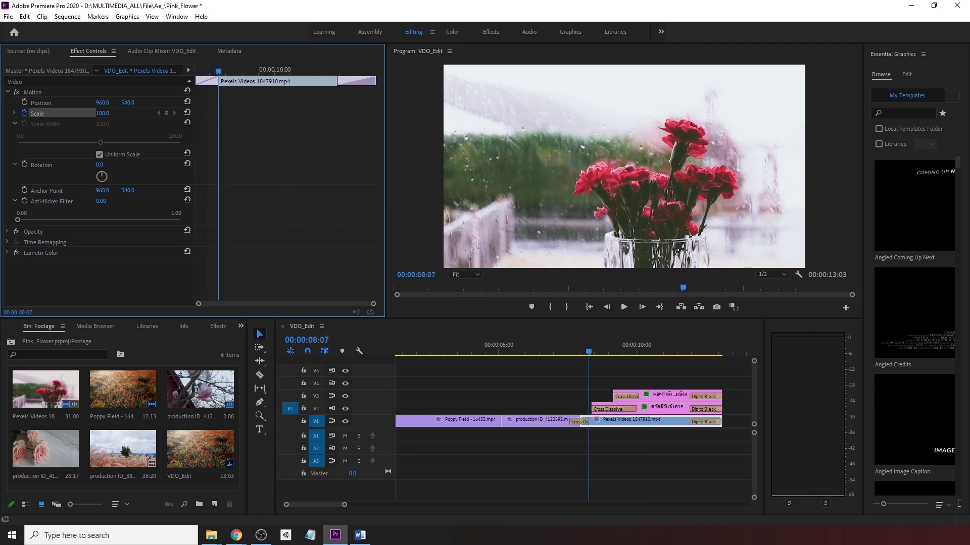
left_click(190, 151)
left_click(297, 70)
left_click(158, 113)
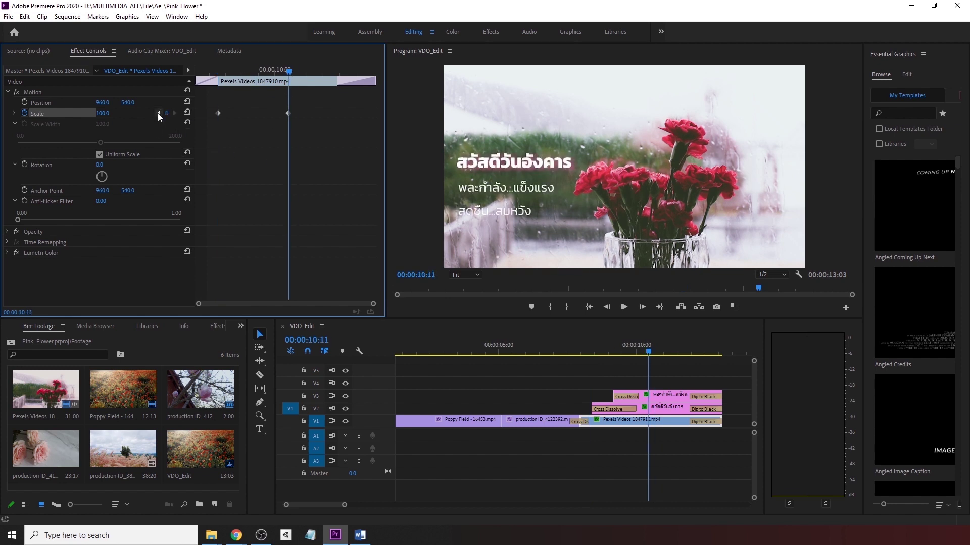
left_click(158, 113)
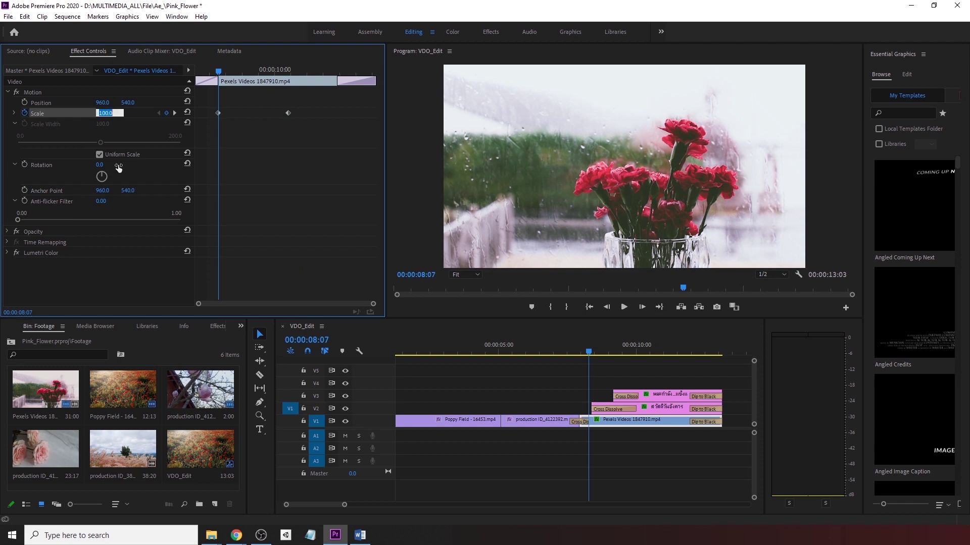
left_click(175, 112)
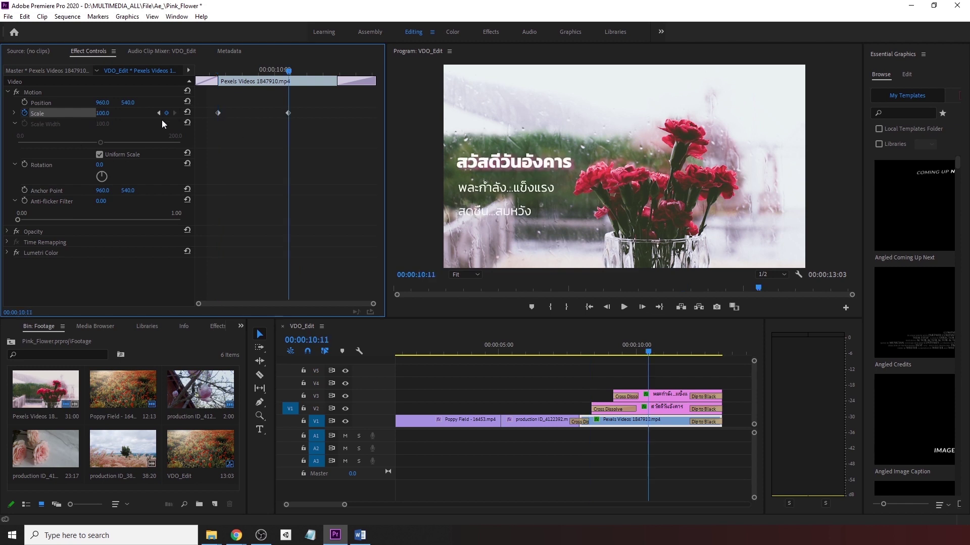
left_click(105, 113)
type("105")
key("Return")
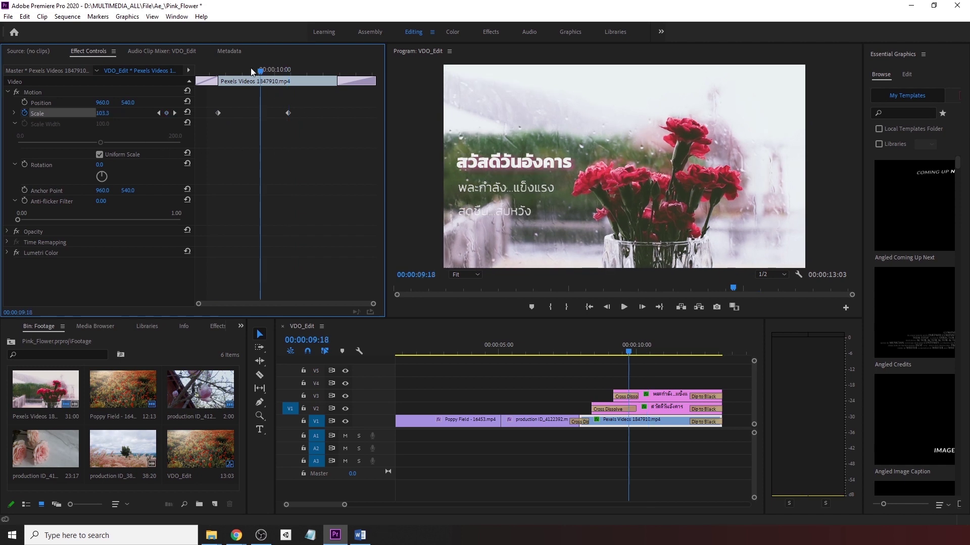
Play back and scrub through the clip's zoom animation around the two Scale keyframes
left_click(219, 65)
key("space")
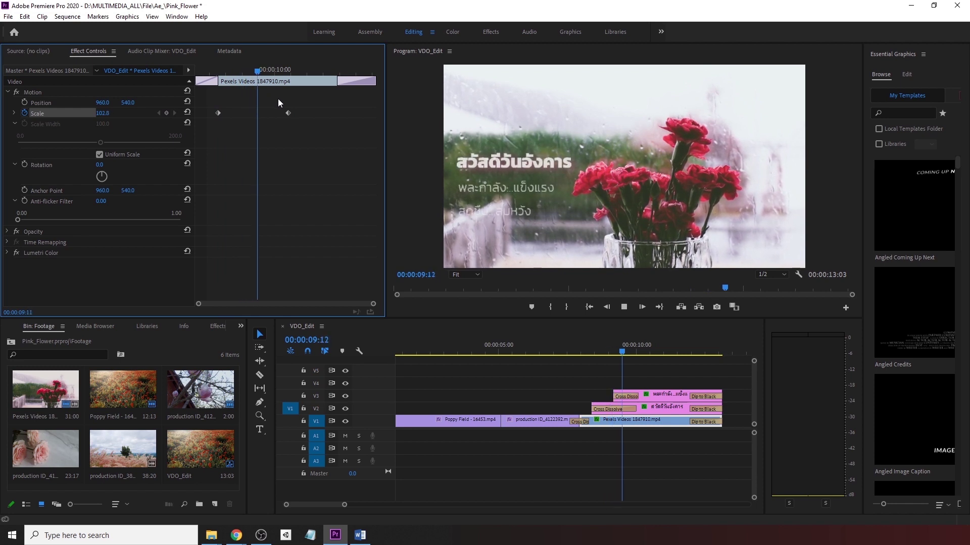
key("space")
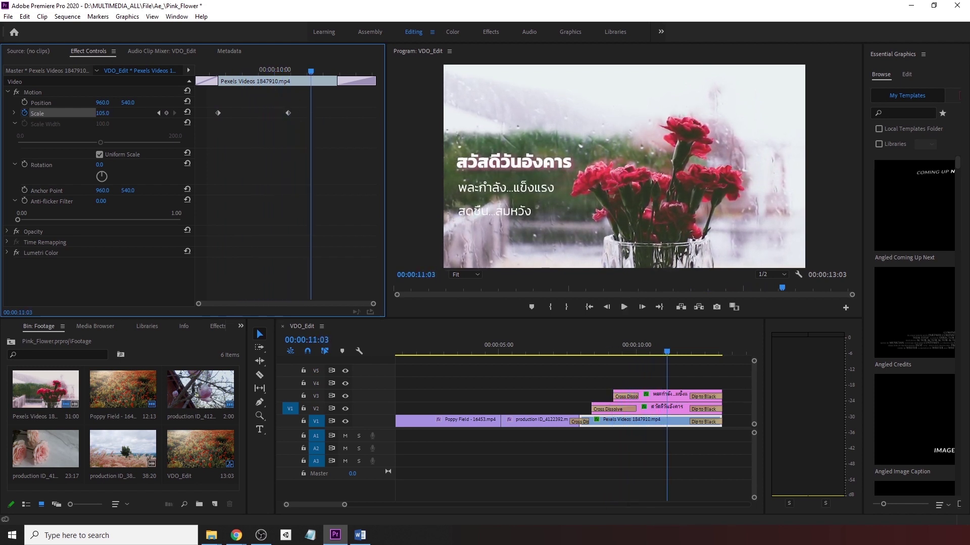
left_click_drag(255, 70, 295, 84)
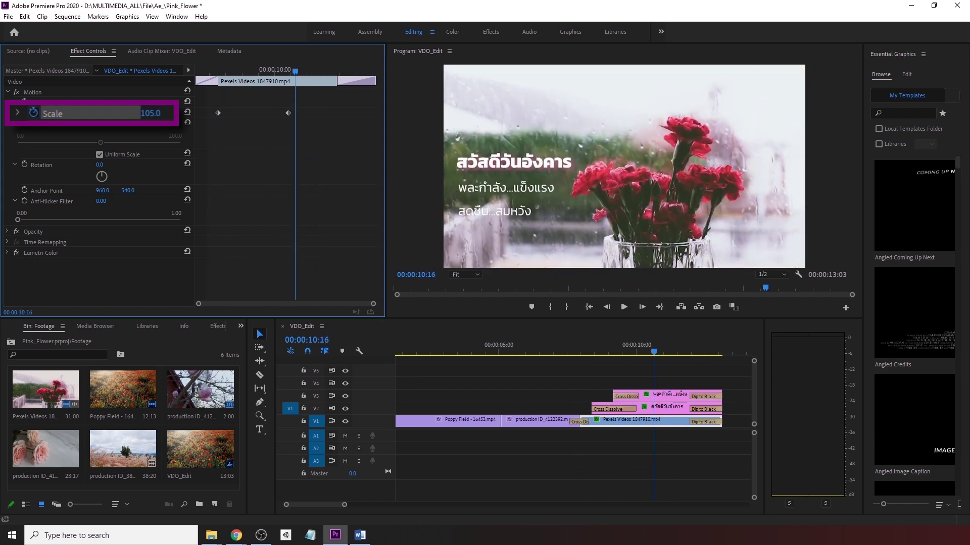
left_click_drag(292, 80, 317, 88)
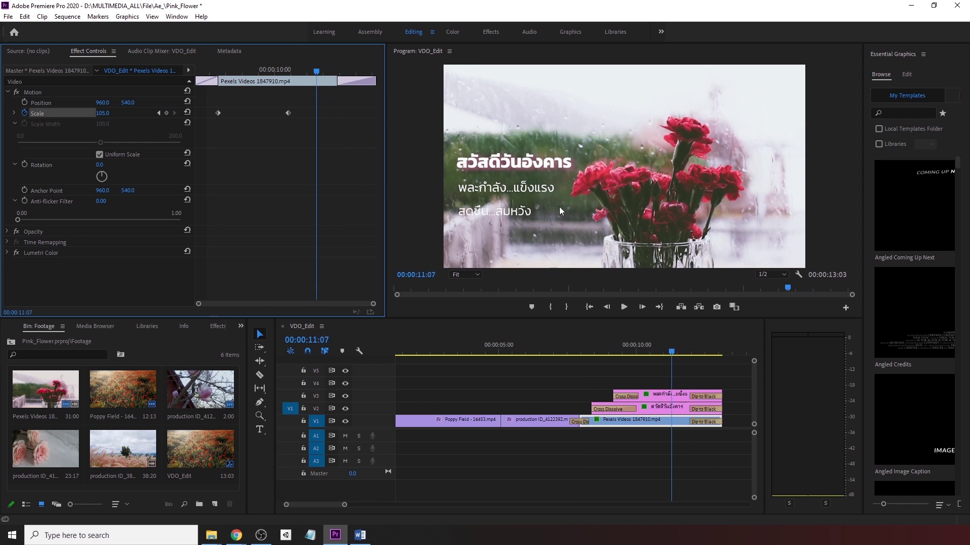
Move the two Scale keyframes to the very start and end of the carnation clip and play the zoom
left_click_drag(286, 114, 391, 117)
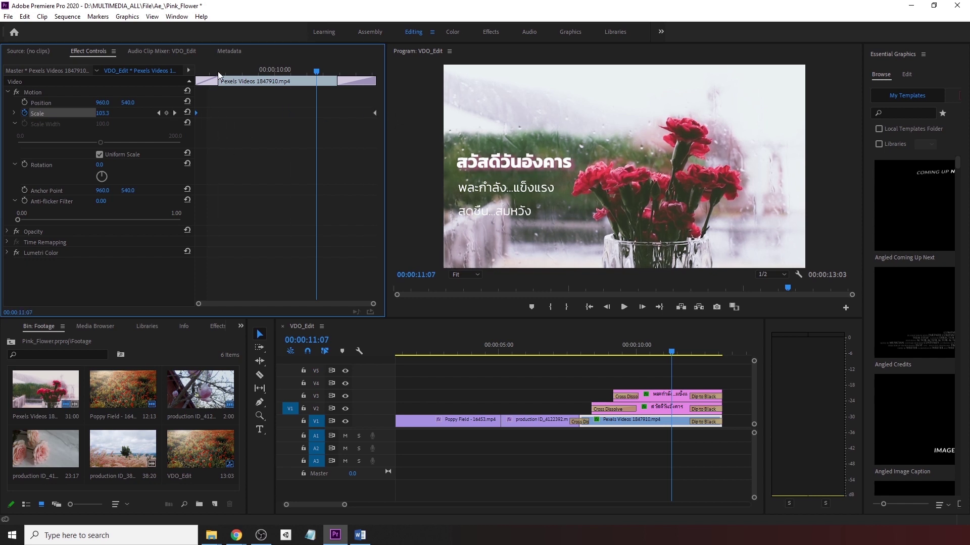
left_click_drag(217, 71, 171, 64)
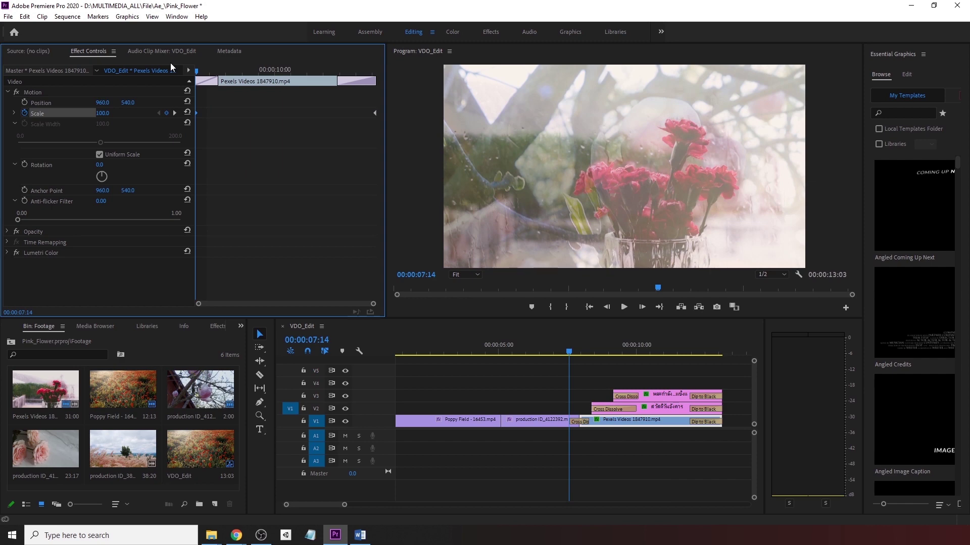
key("space")
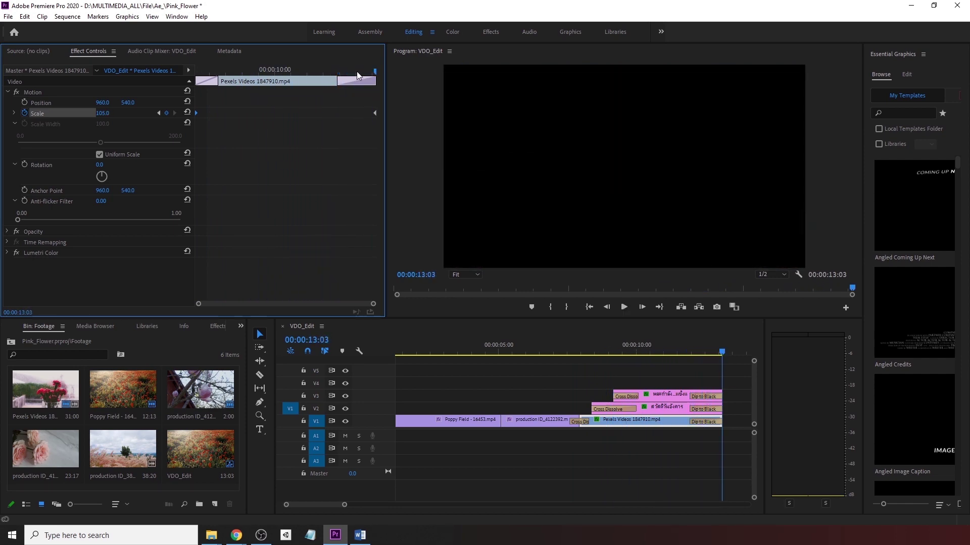
left_click_drag(356, 71, 331, 75)
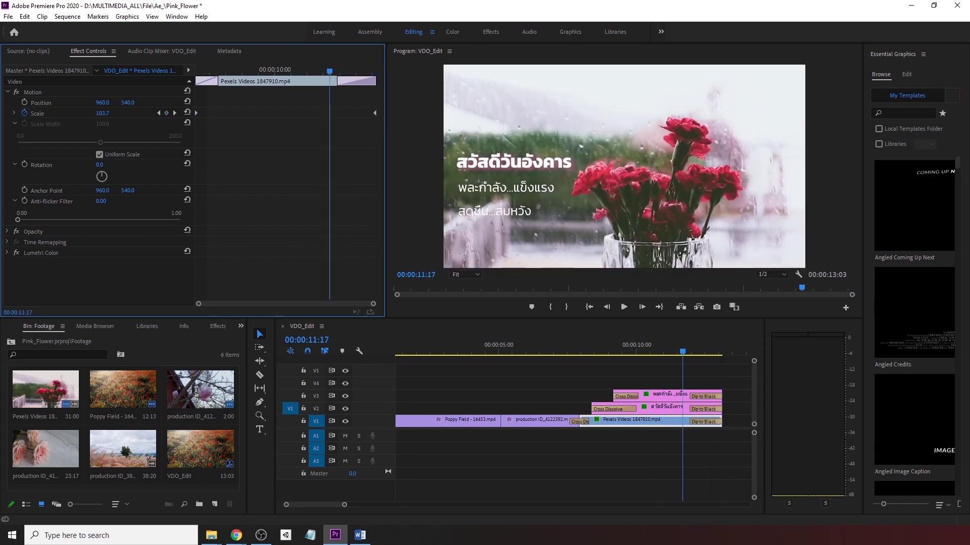
Set the Scale keyframe at the end of the carnation clip to 110
left_click(230, 70)
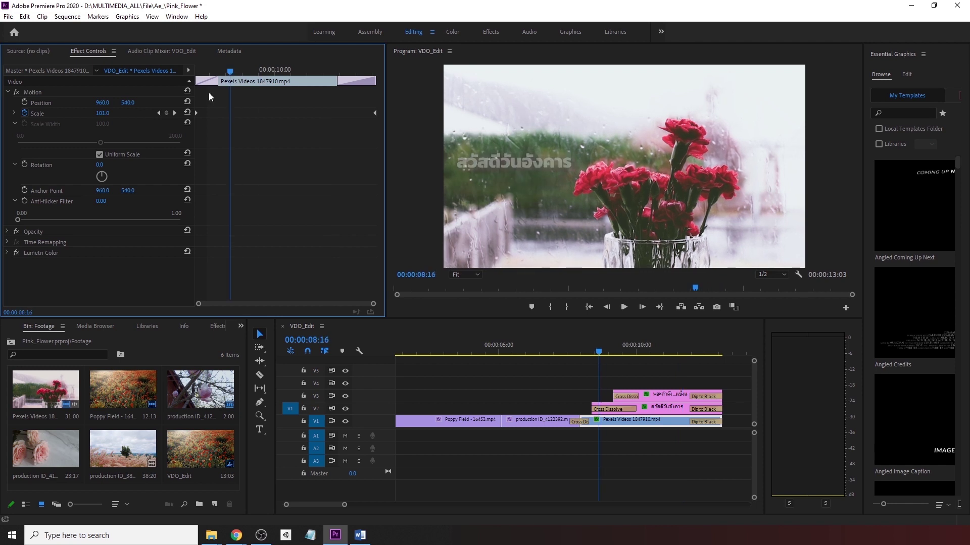
left_click(174, 113)
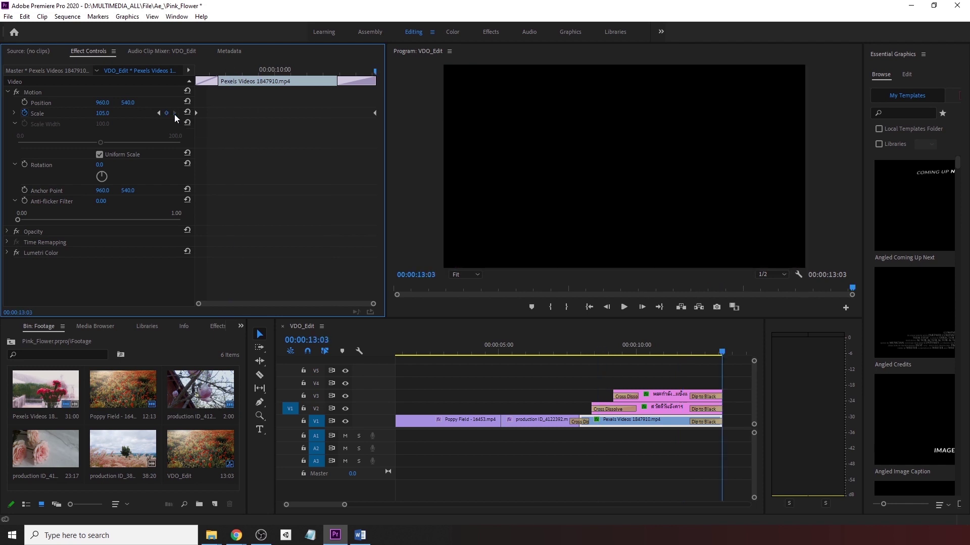
left_click(101, 114)
type("110")
key("Return")
Play the carnation clip from near its start to review the stronger zoom
left_click(207, 71)
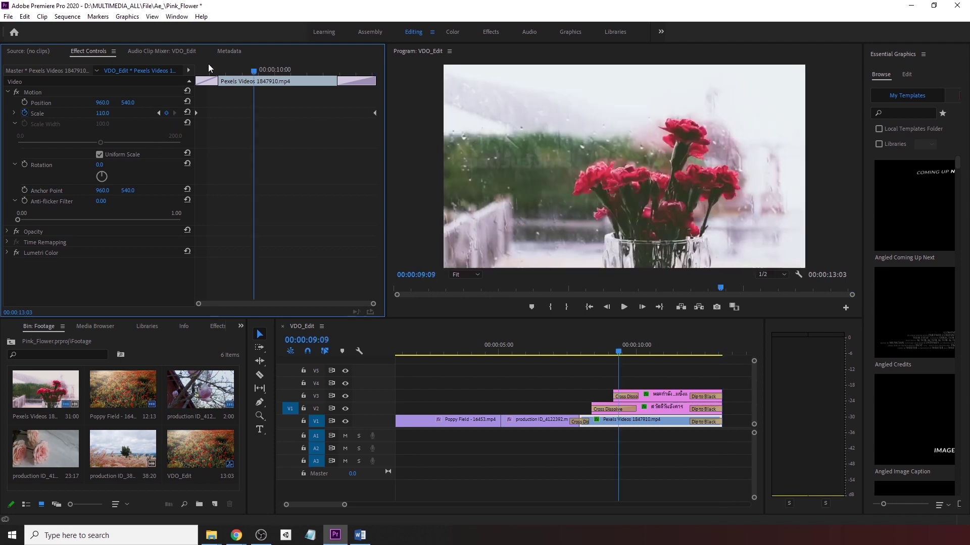
key("space")
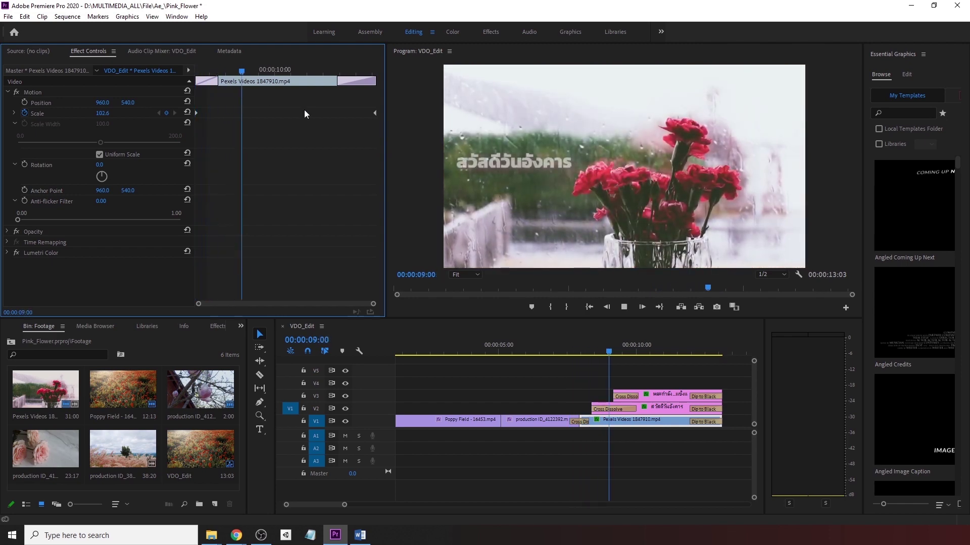
key("space")
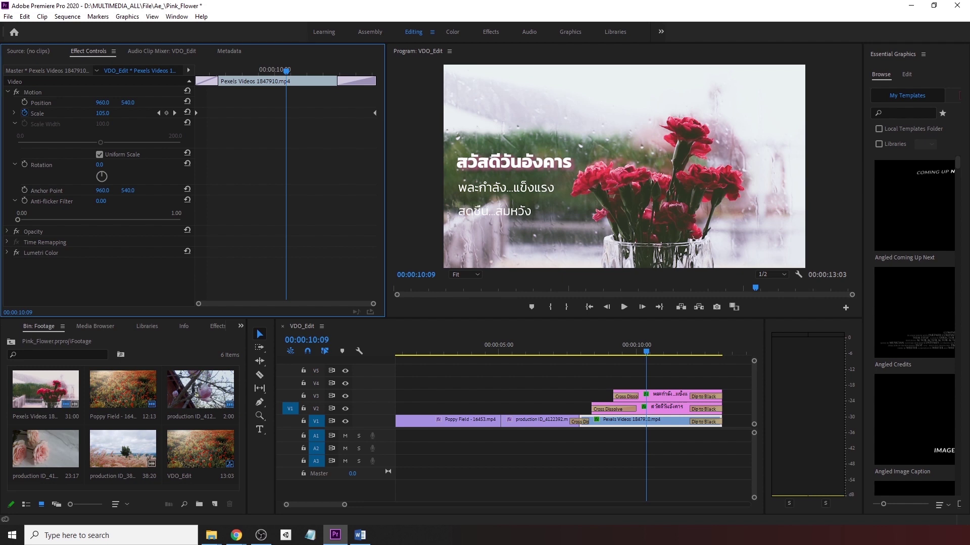
Add Position keyframes to the title graphic on V2 at 00:00:10:09 and 00:00:11:16
left_click(259, 342)
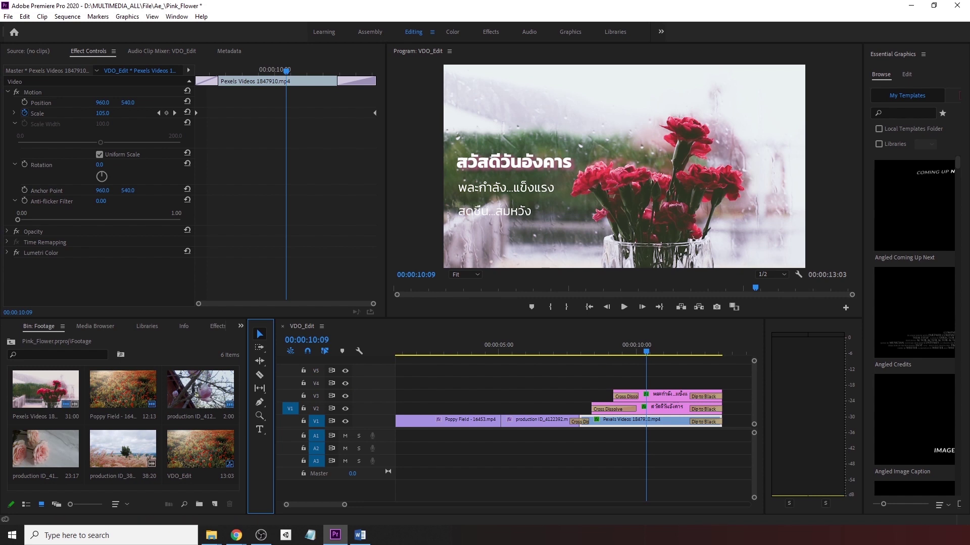
left_click(610, 410)
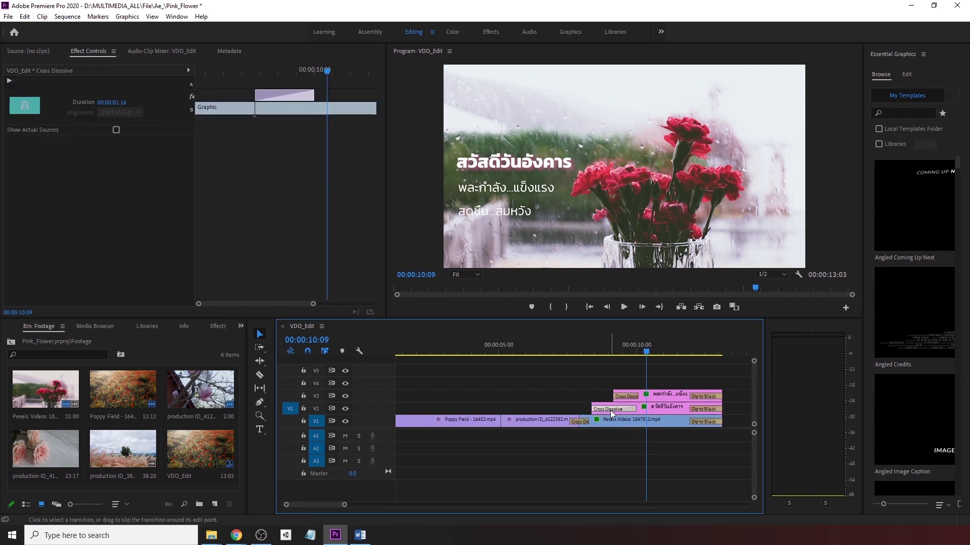
left_click(659, 407)
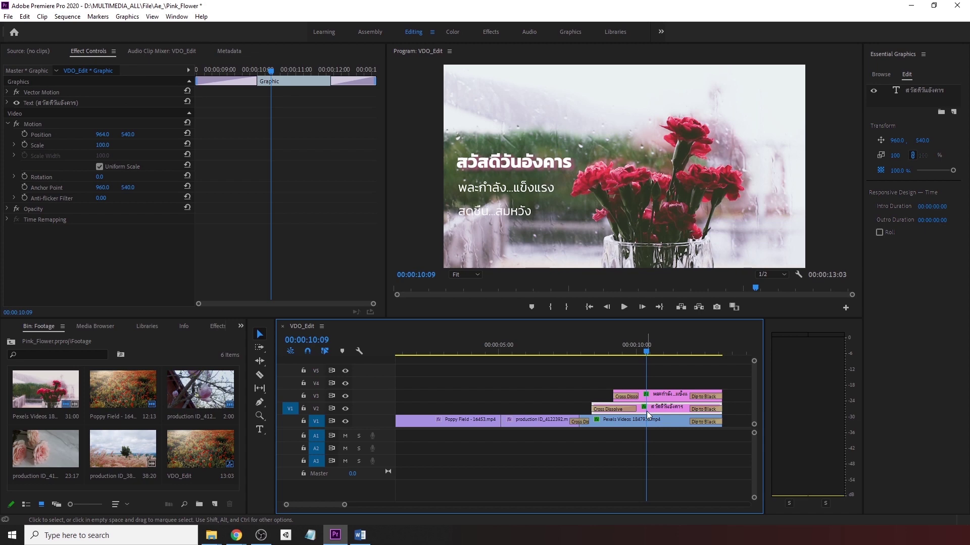
left_click(631, 411)
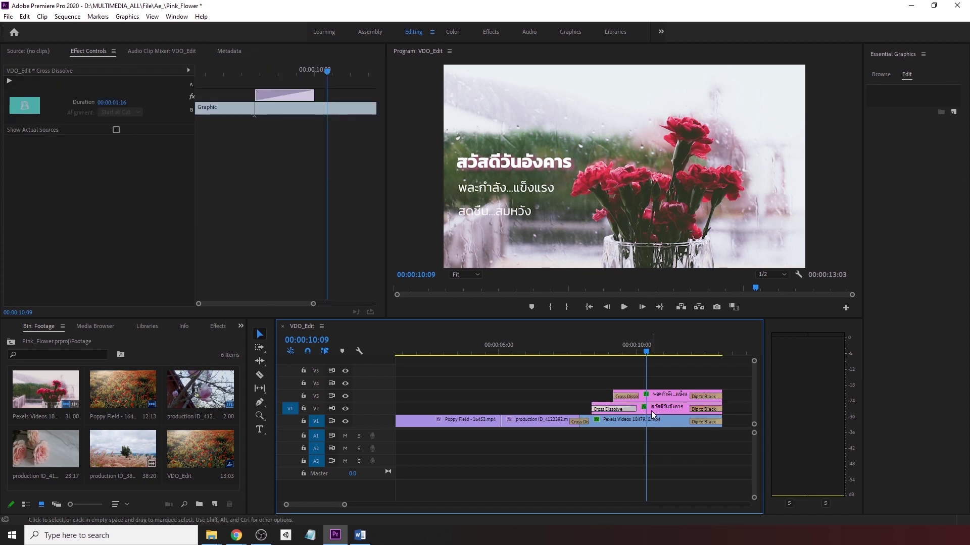
left_click(651, 411)
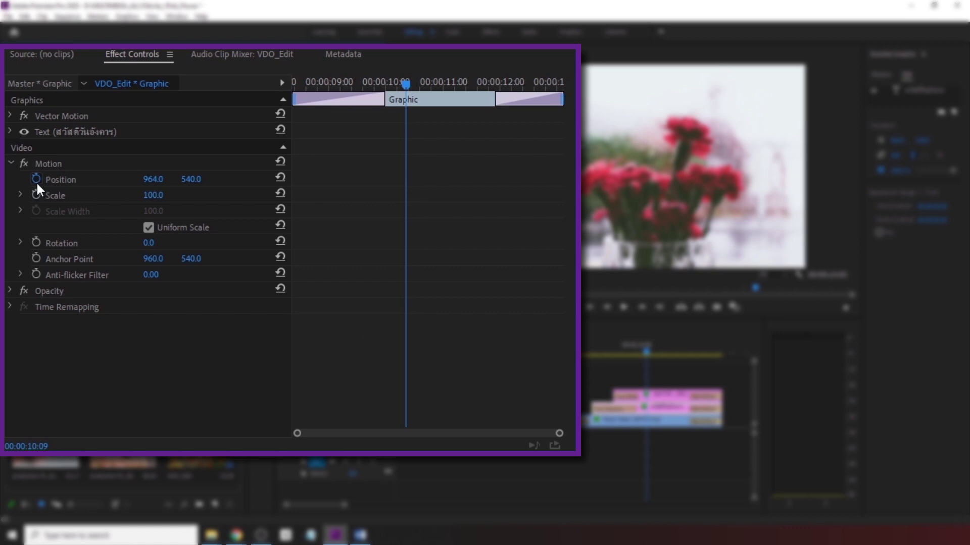
left_click(37, 181)
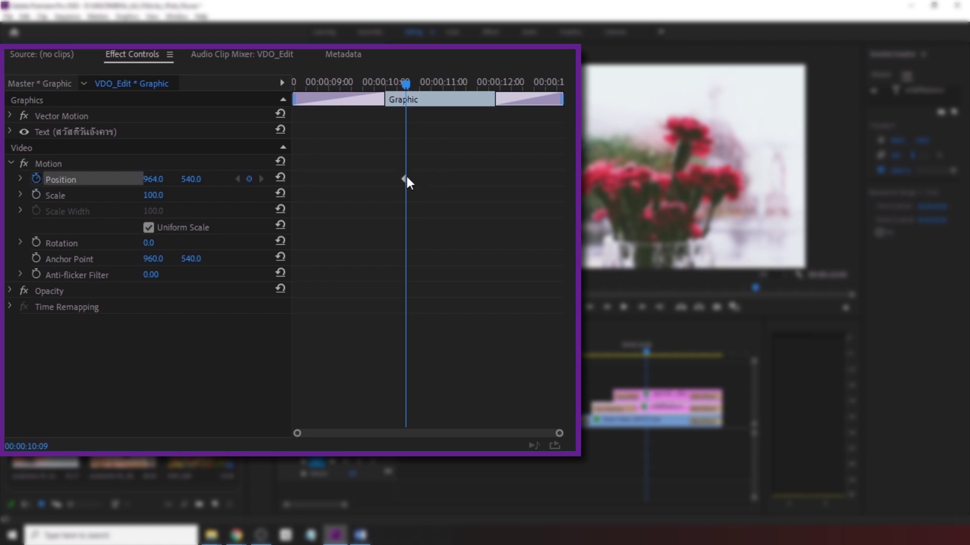
left_click_drag(400, 91, 469, 93)
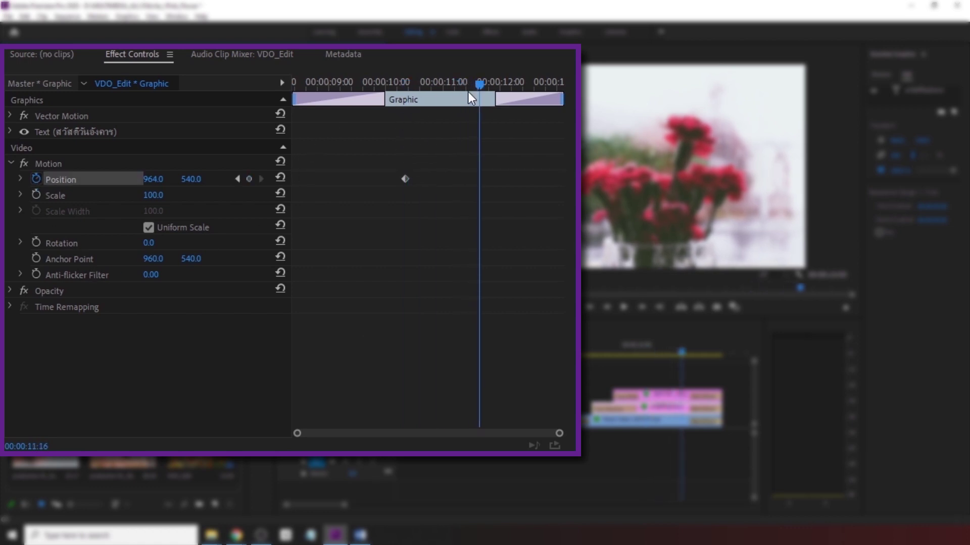
left_click(250, 179)
Set the horizontal Position at the title's second keyframe to 990 and move both keyframes to the graphic's very start and end
left_click(237, 179)
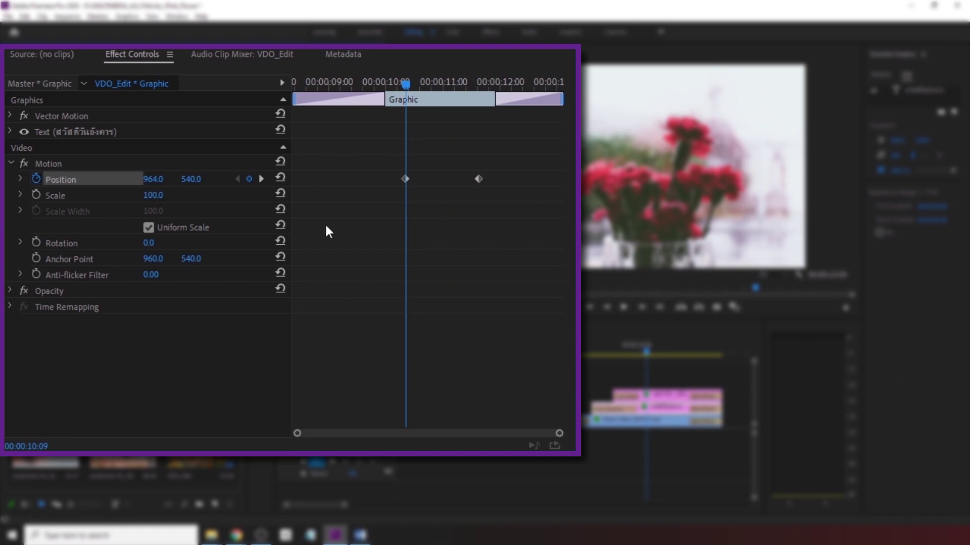
left_click(261, 179)
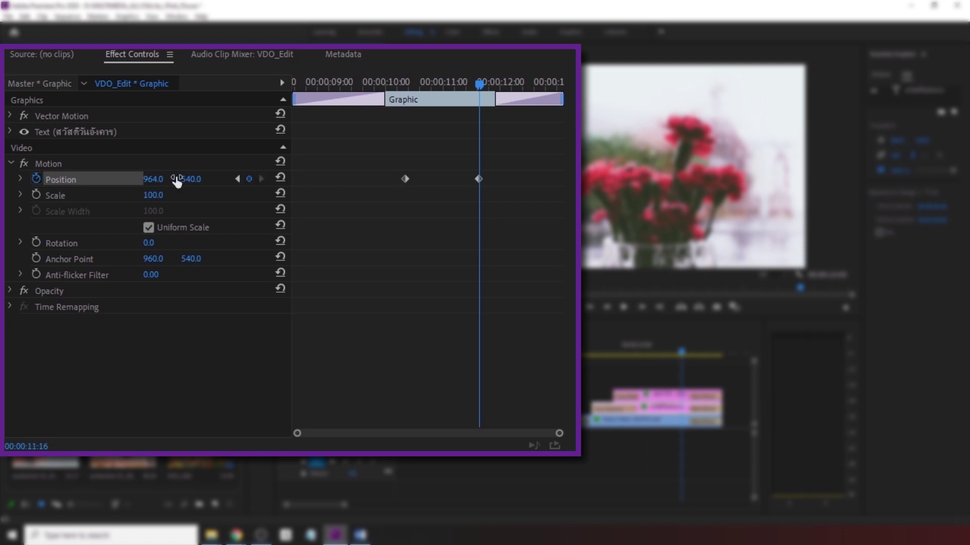
left_click(156, 179)
type("990")
key("Return")
left_click_drag(405, 178, 283, 182)
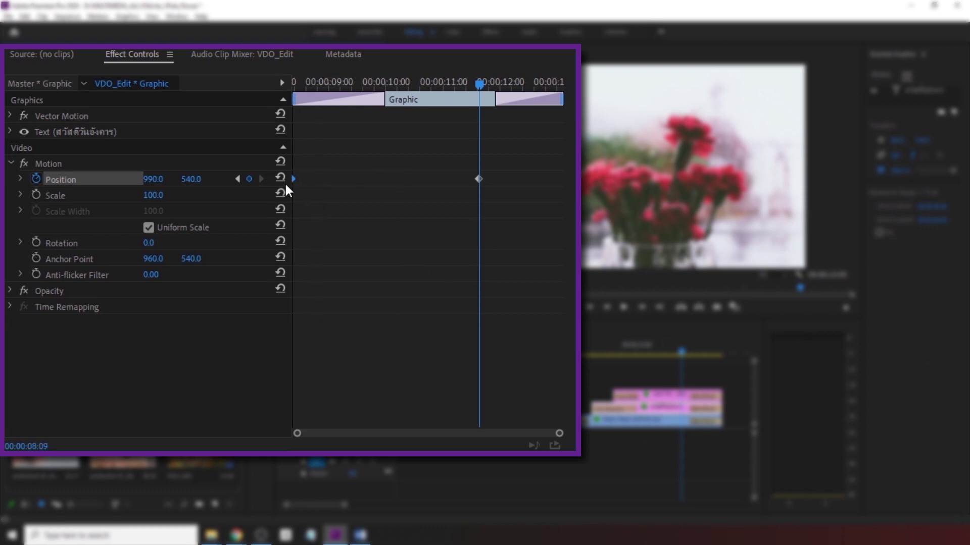
left_click_drag(478, 178, 573, 183)
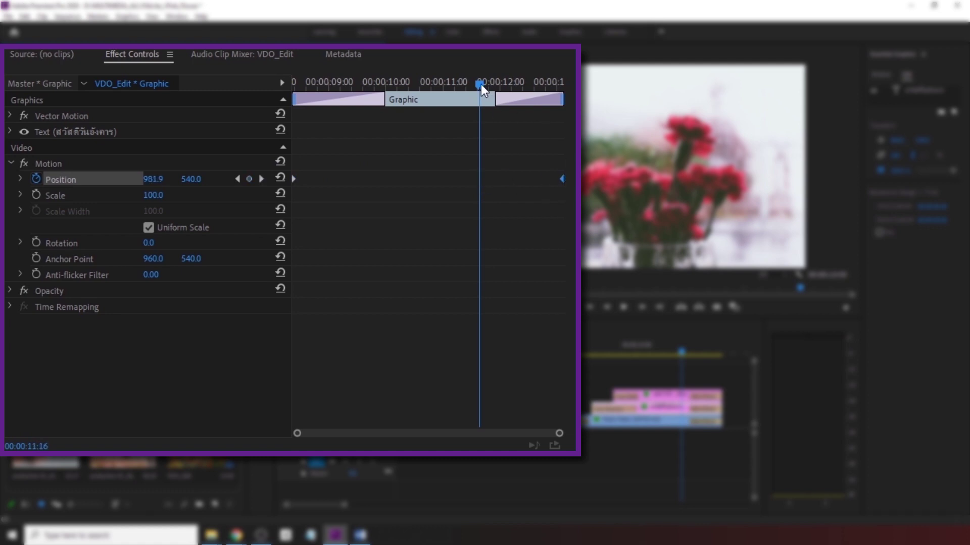
Play the title's sideways movement from its start, then review the sequence from the beginning
left_click_drag(479, 84, 278, 95)
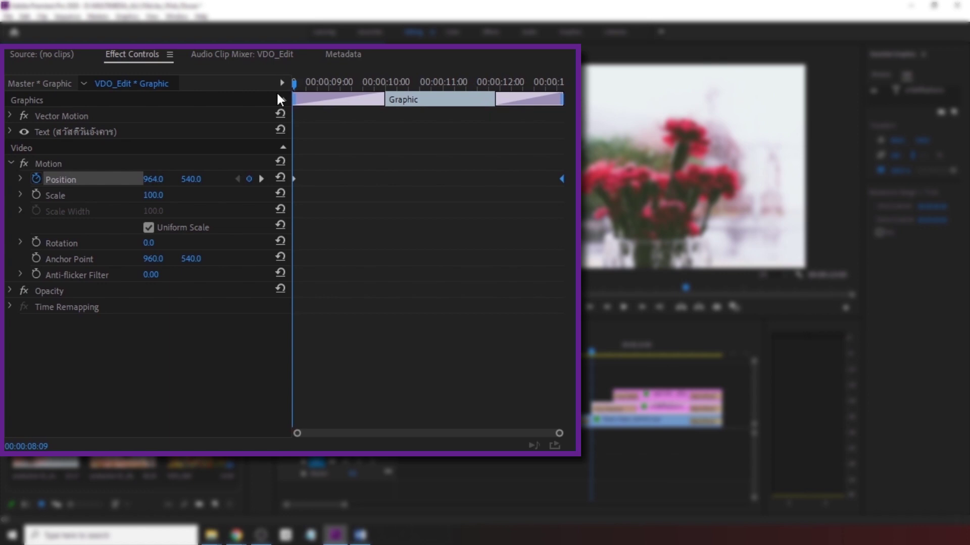
key("space")
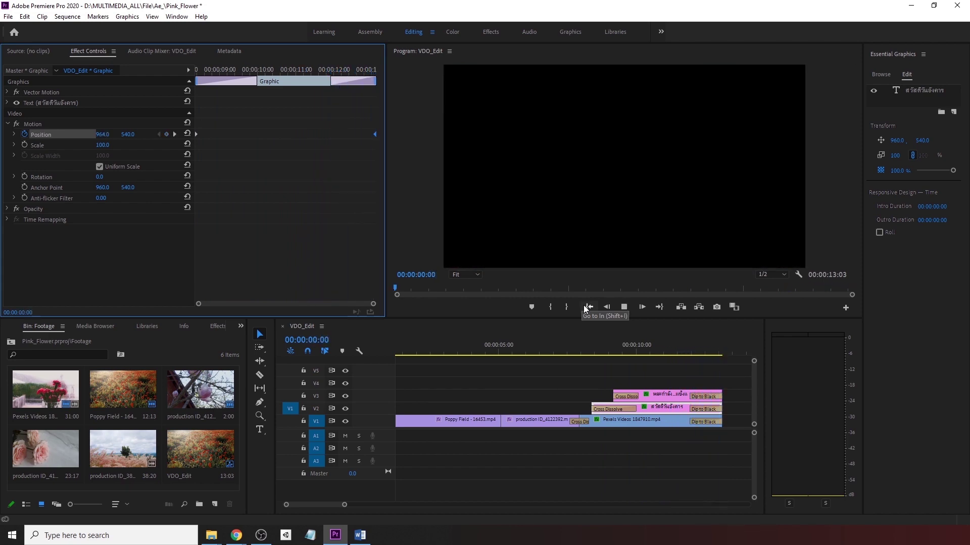
left_click(584, 305)
left_click_drag(303, 69, 299, 65)
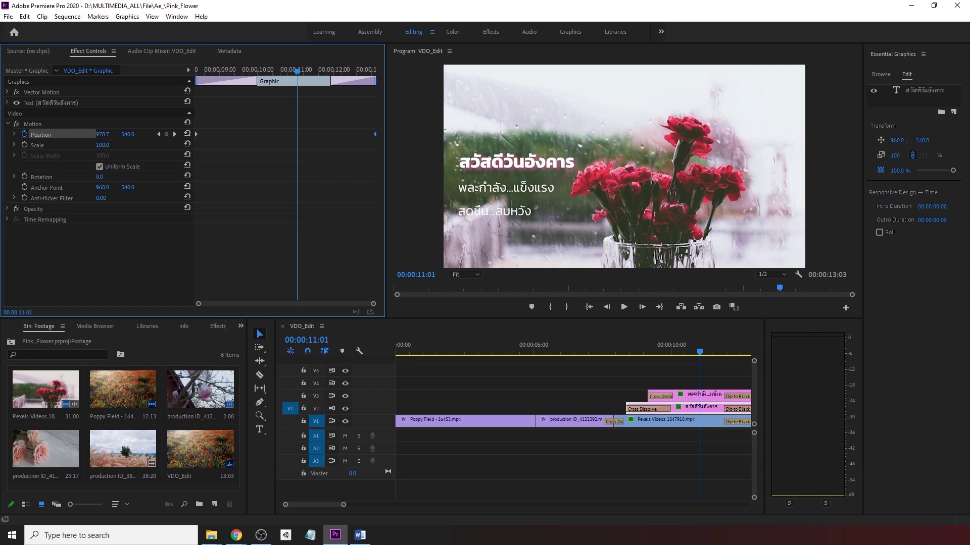
Add a Position keyframe at 00:00:10:06 to the two-line text graphic on V3
left_click(503, 190)
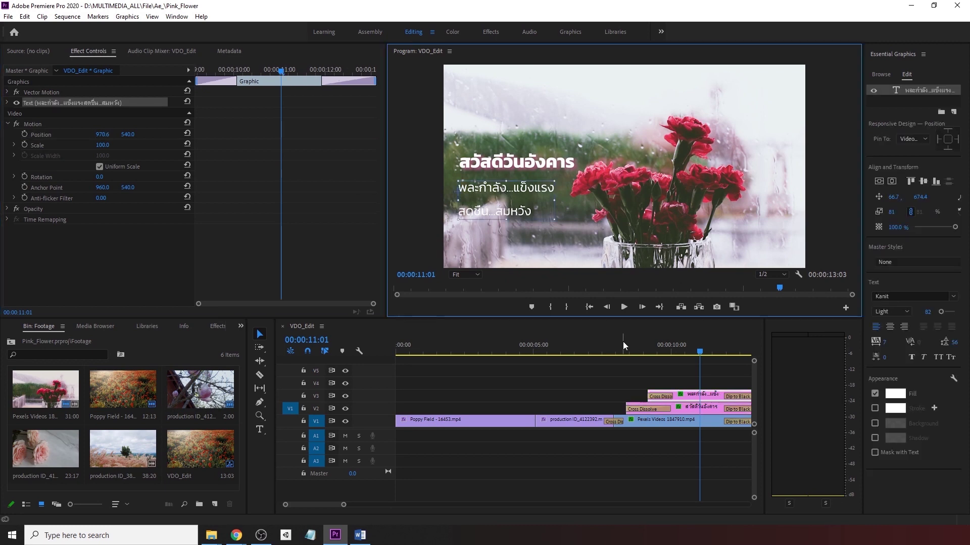
left_click_drag(249, 71, 245, 71)
left_click(24, 133)
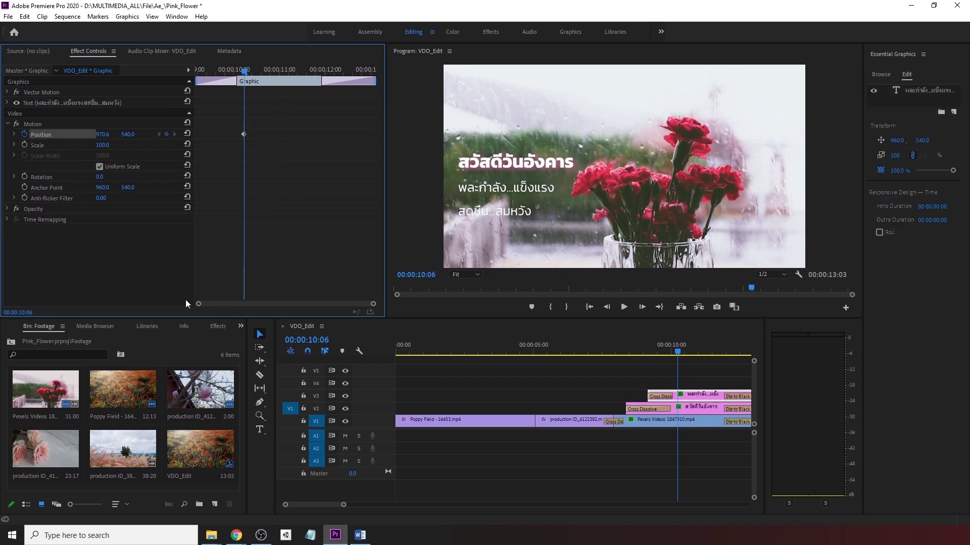